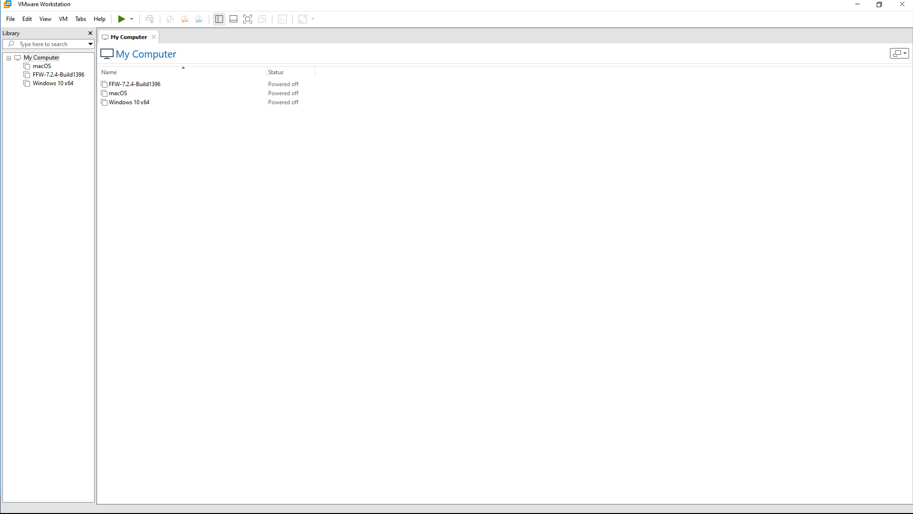
Open the FortiFirewall-VM64 OVF package from the FFW_VM64 build folder.
left_click_drag(0, 61, 646, 63)
double_click(379, 121)
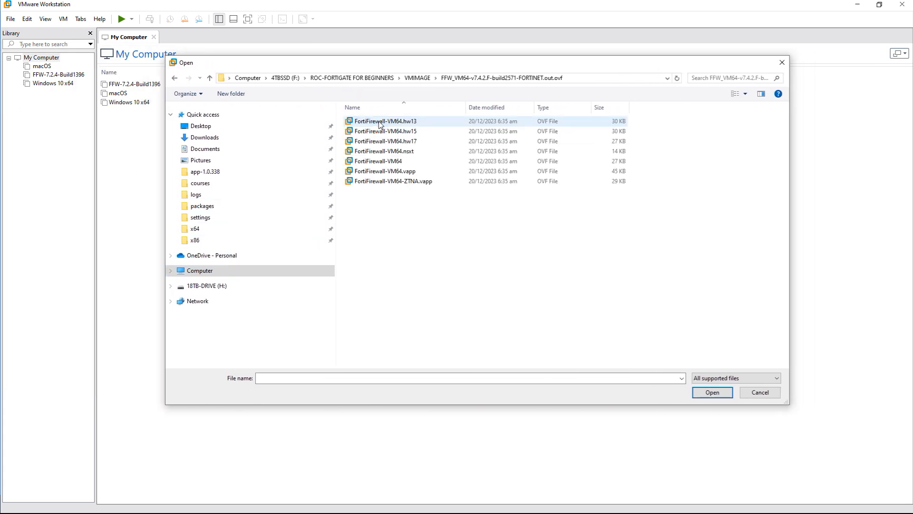
left_click(390, 162)
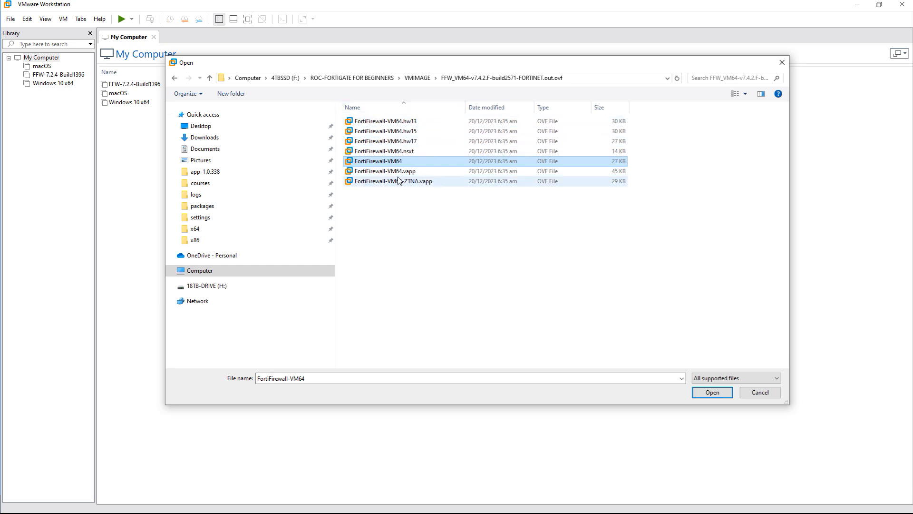
left_click(383, 162)
left_click(712, 392)
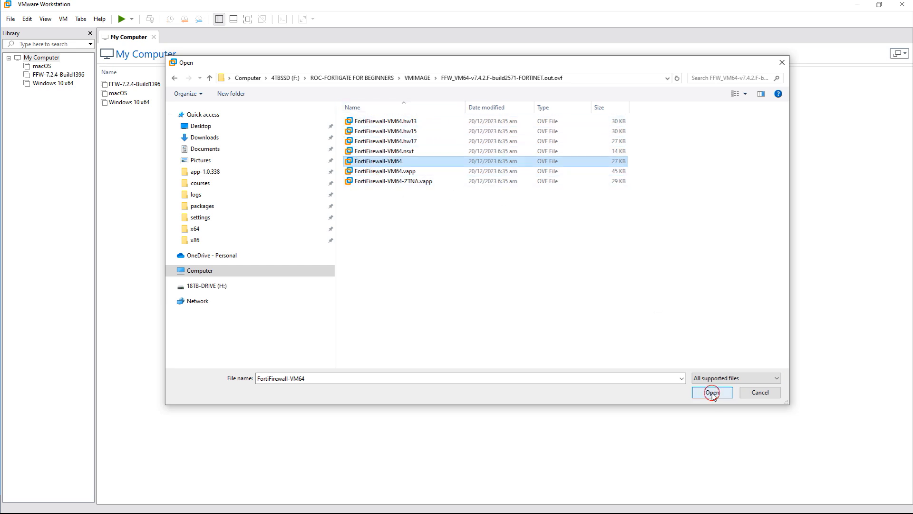
left_click(712, 393)
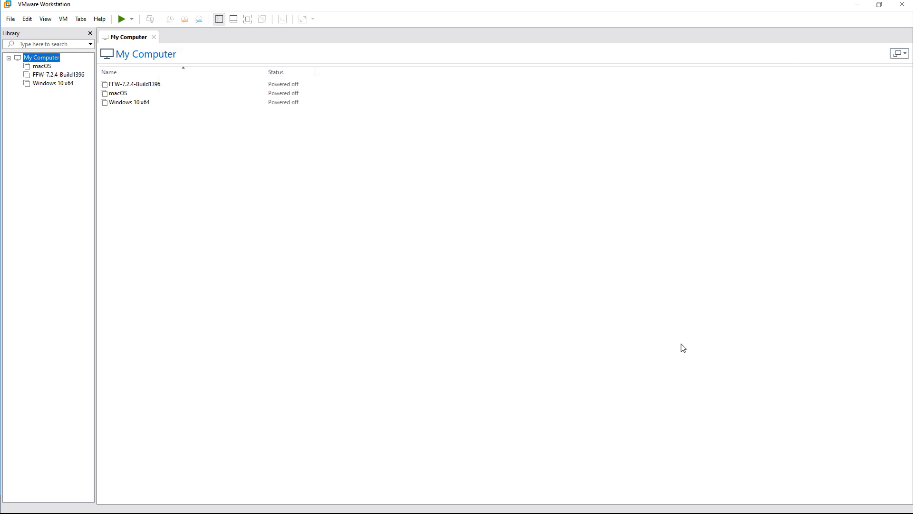
Accept the FortiGate licence, name the virtual machine FGW, and import it.
left_click(384, 331)
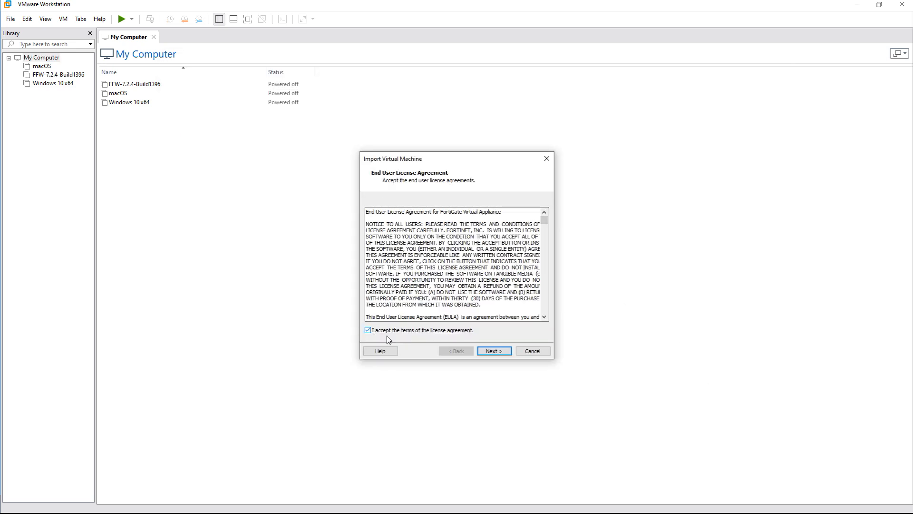
left_click(494, 352)
left_click(392, 210)
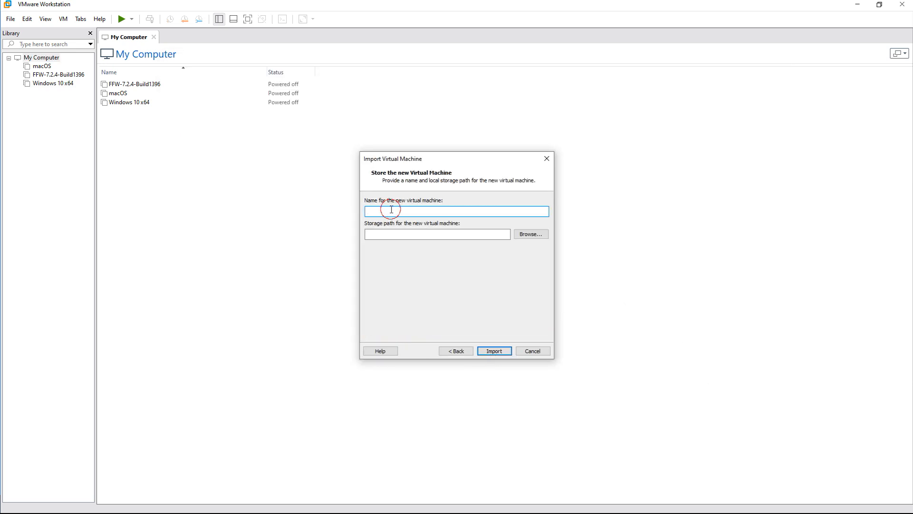
type("fw")
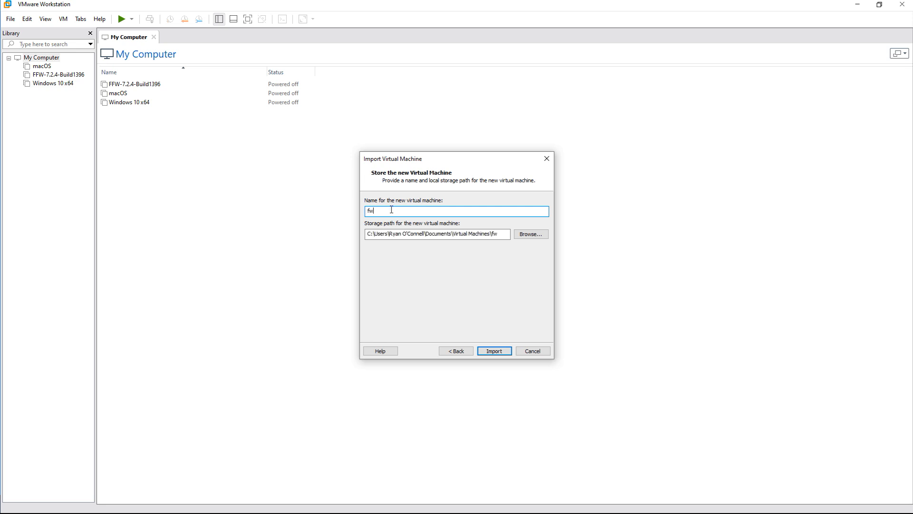
key("BackSpace")
key("BackSpace")
type("FGW")
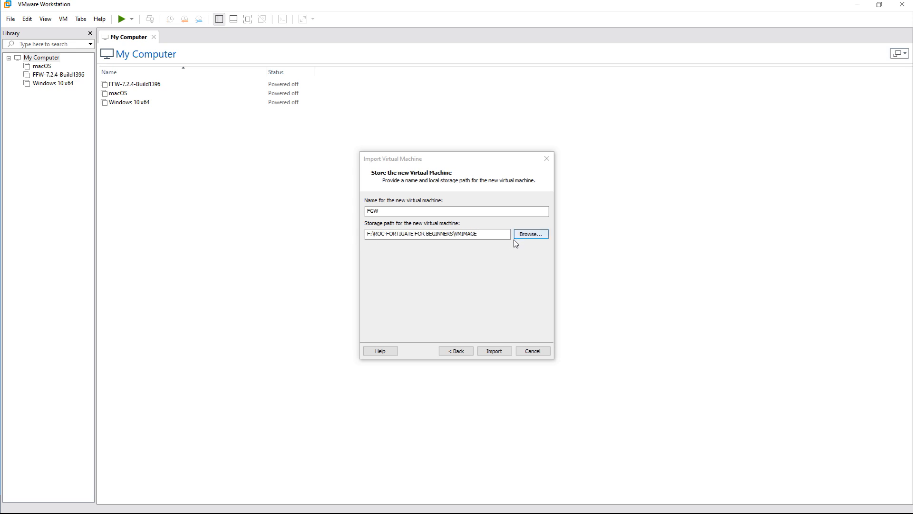
left_click(495, 352)
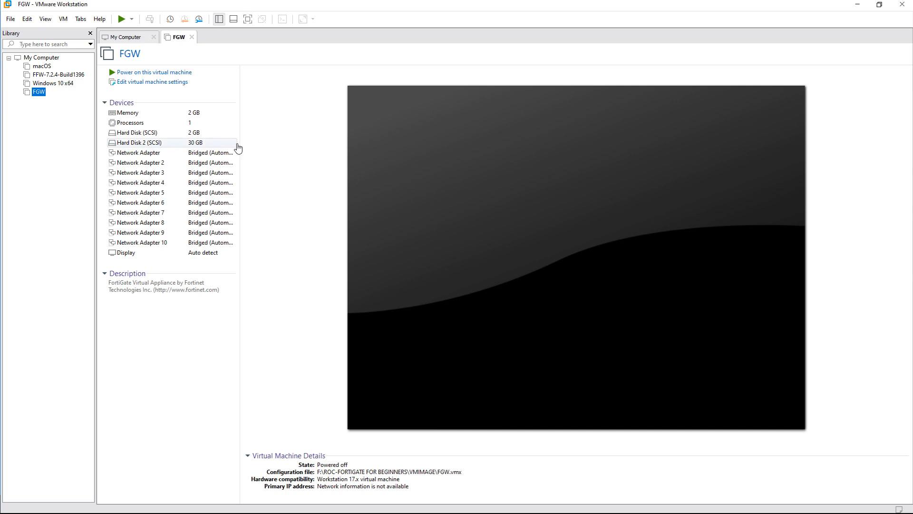
Switch FGW's Network Adapter 2 from bridged to a LAN segment connection.
double_click(152, 165)
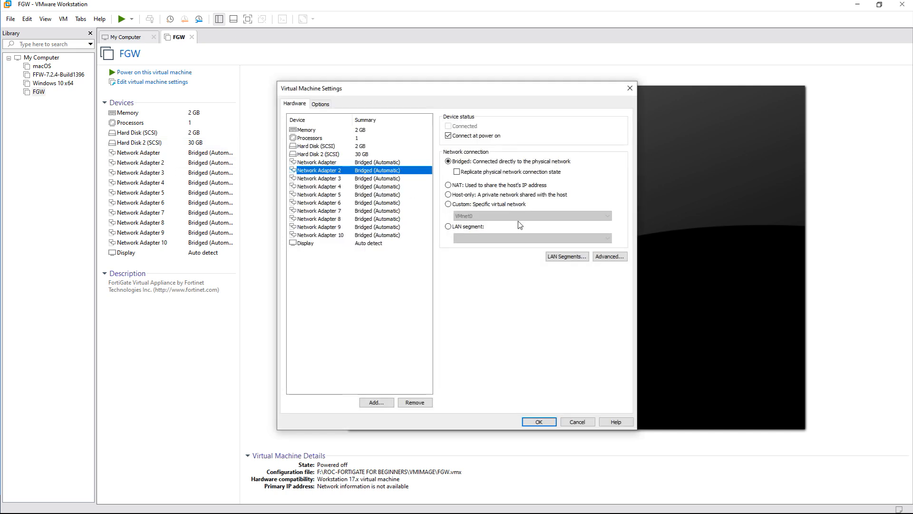
left_click(449, 227)
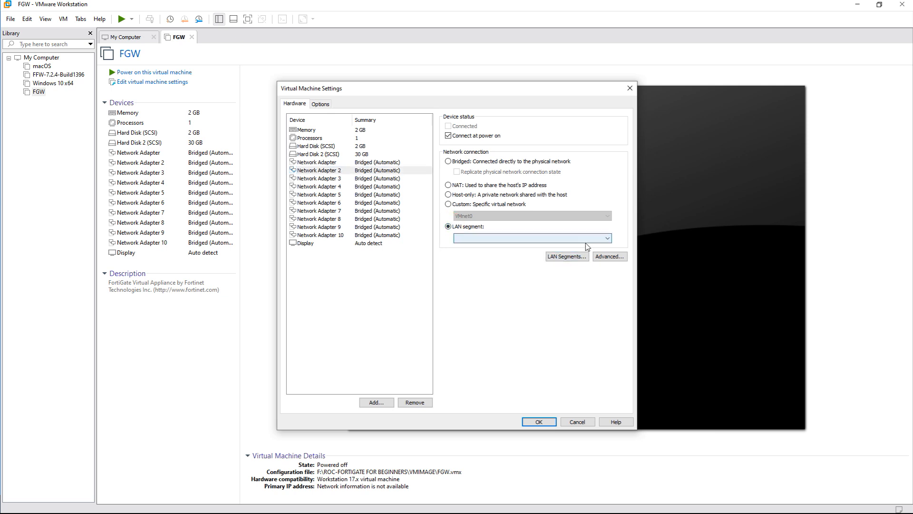
left_click(481, 238)
left_click(479, 247)
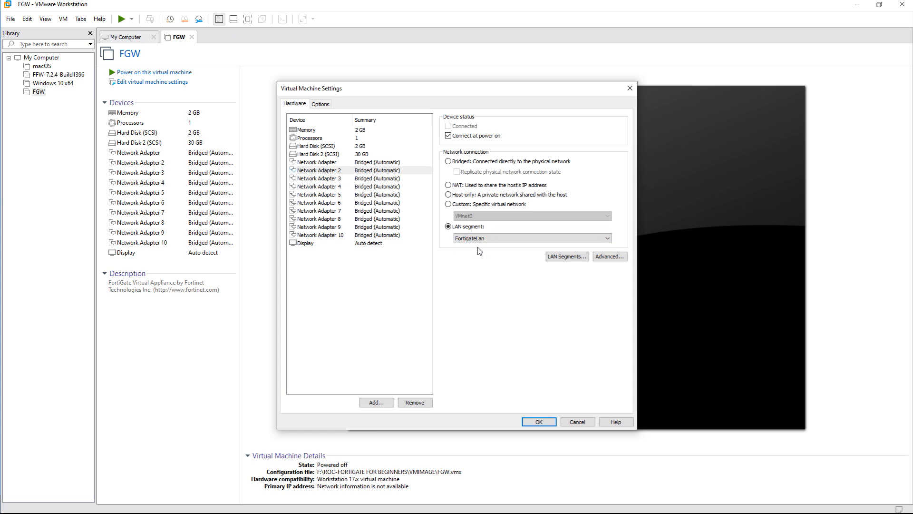
Create a new global LAN segment named FortigateLan01.
left_click(568, 257)
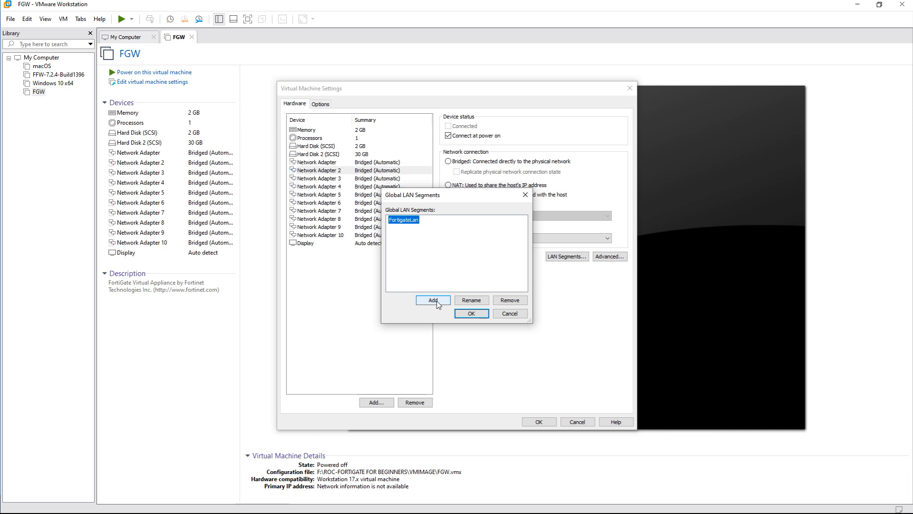
left_click(436, 301)
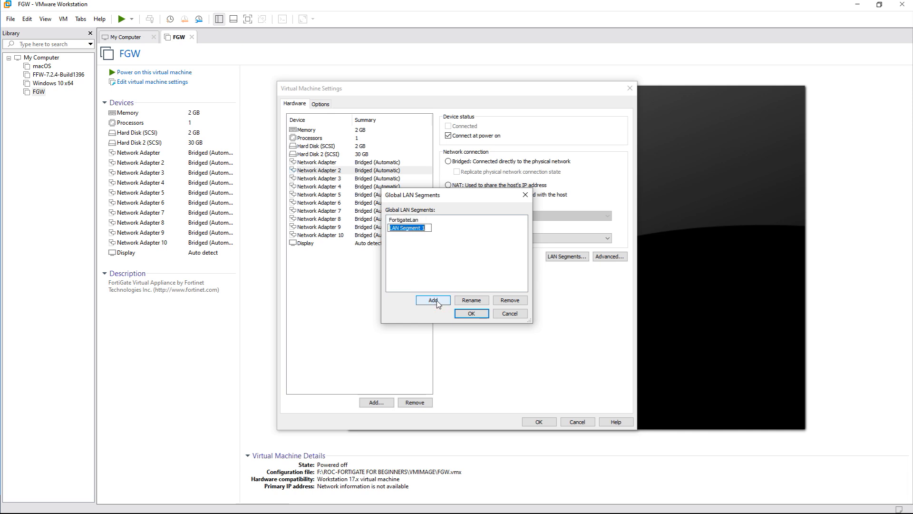
type("fOT")
key("BackSpace")
key("BackSpace")
key("BackSpace")
type("FortigateLan01")
left_click(466, 265)
left_click(471, 314)
Assign FortigateLan01 to Network Adapter 2 and save the VM settings.
left_click(526, 239)
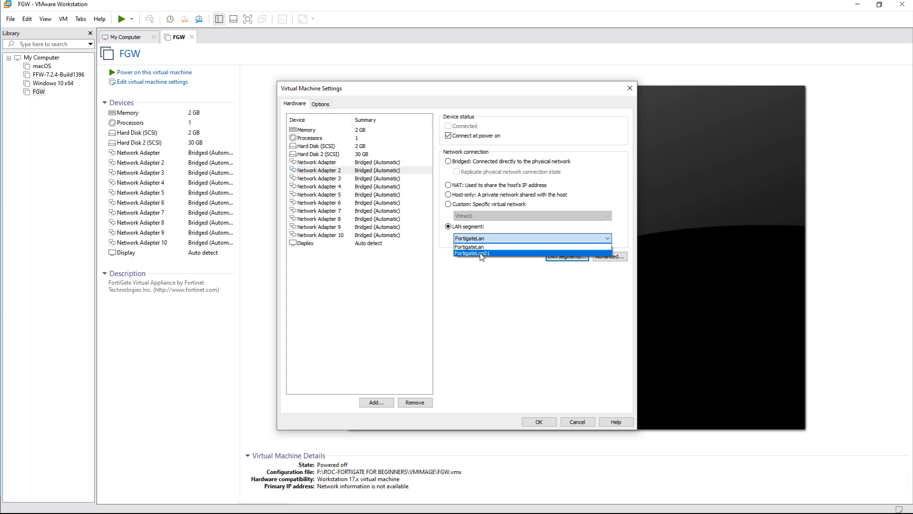
left_click(481, 254)
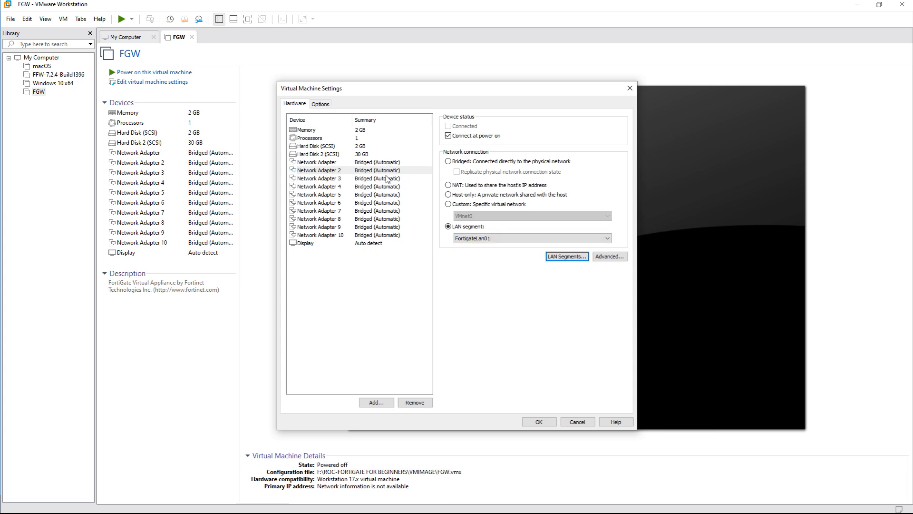
left_click(367, 163)
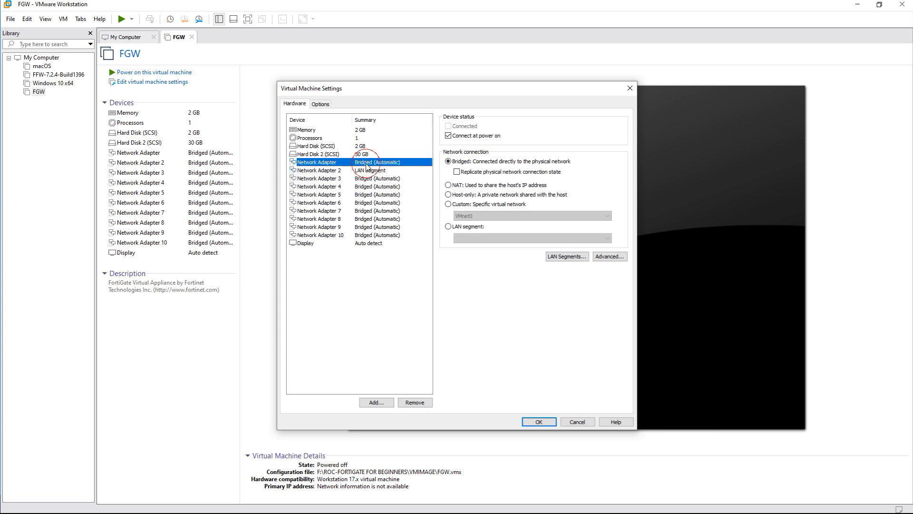
left_click(545, 423)
left_click(545, 422)
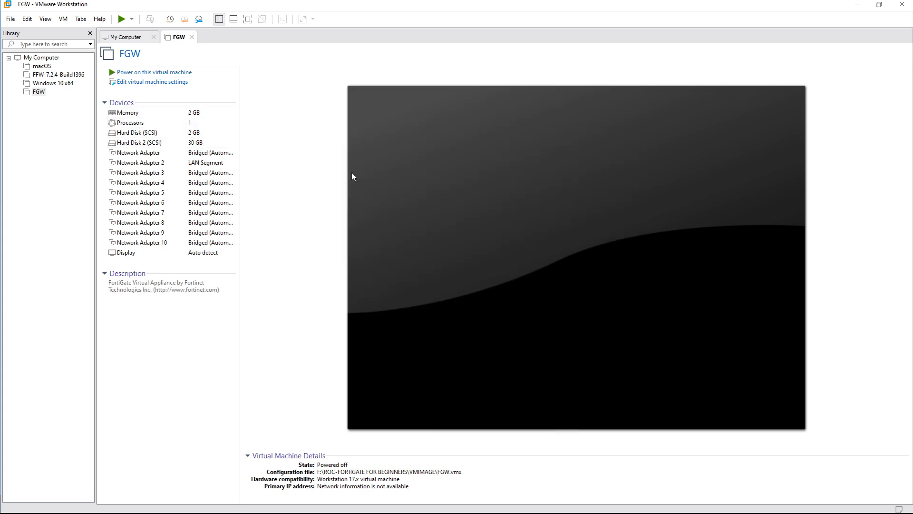
left_click(27, 19)
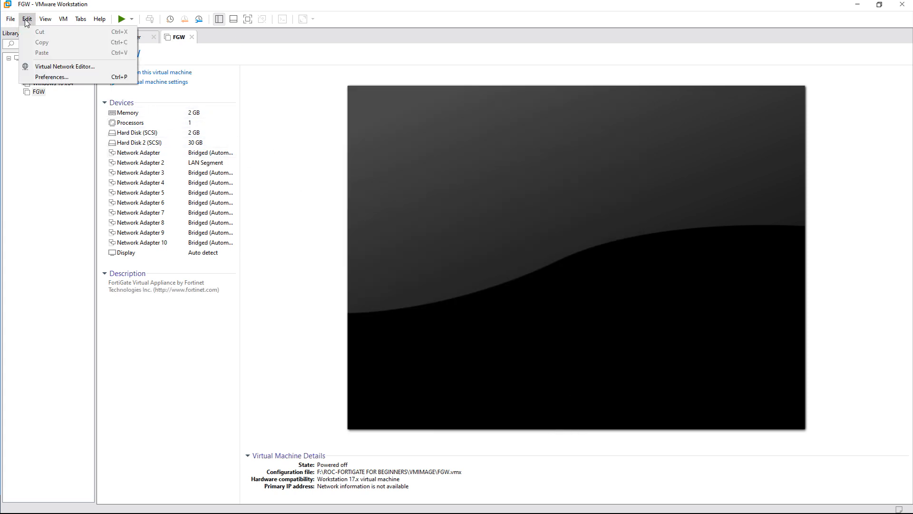
left_click(52, 68)
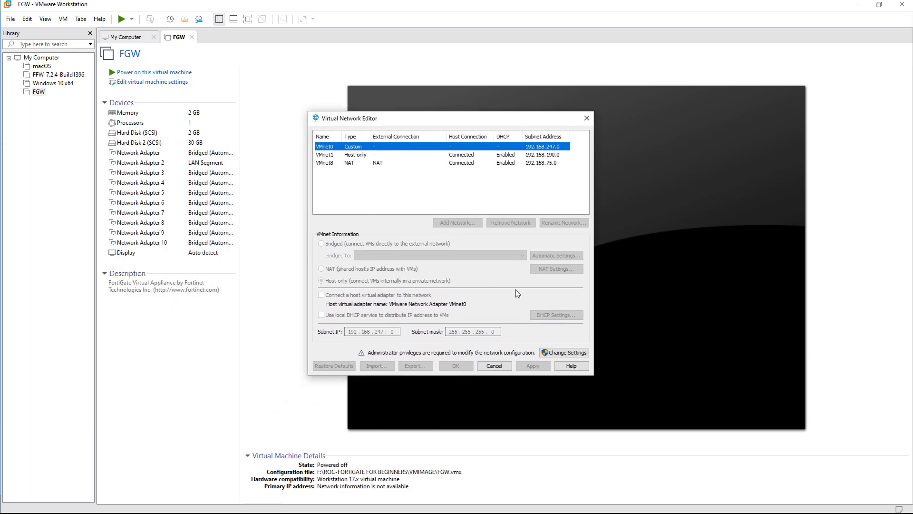
left_click(564, 355)
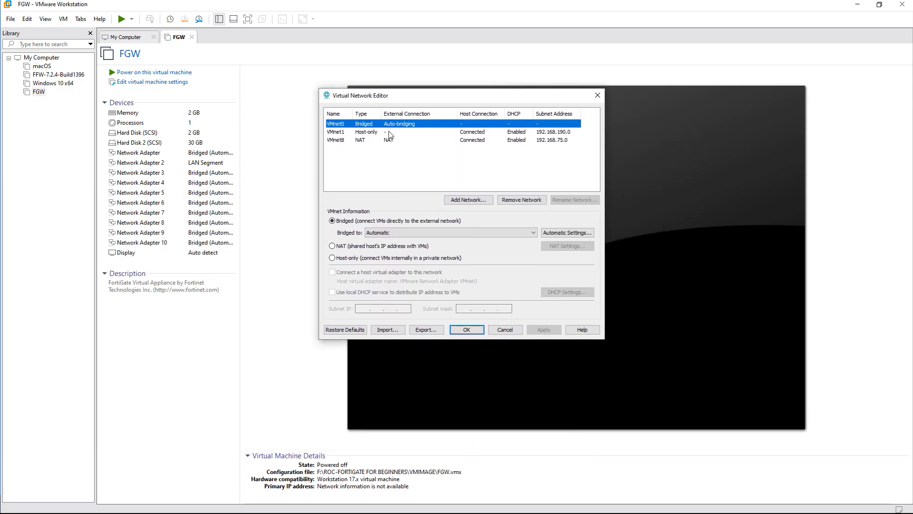
left_click(470, 333)
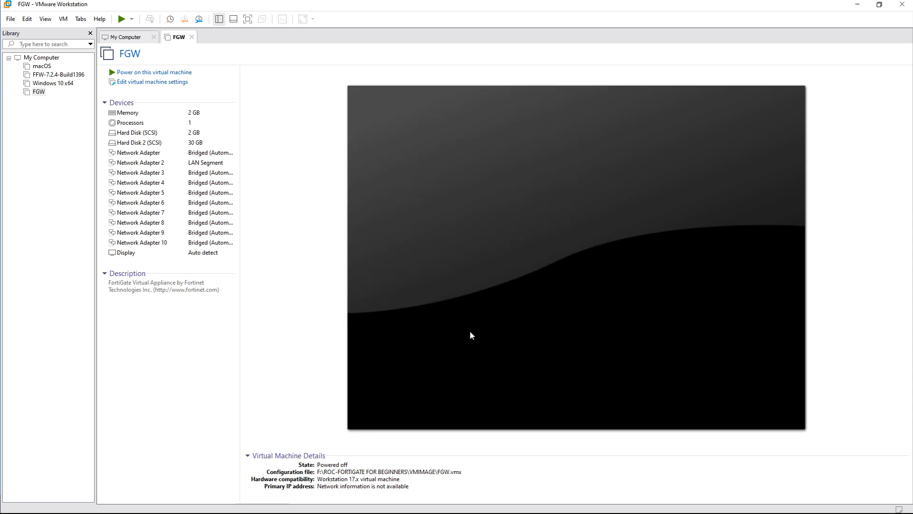
Power on FGW and let the FortiGate boot to 'System is starting...'.
left_click(146, 73)
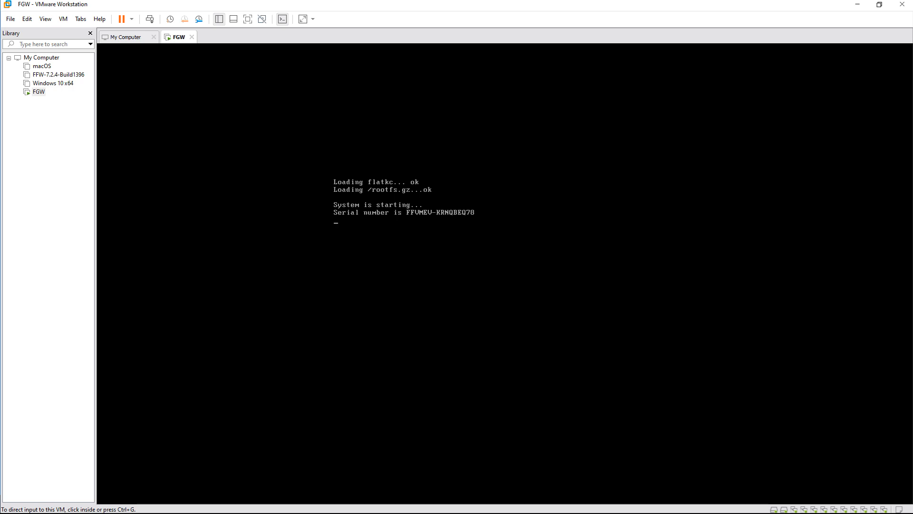
Log into the FGW console as admin with a blank password, then set a new password.
left_click(453, 228)
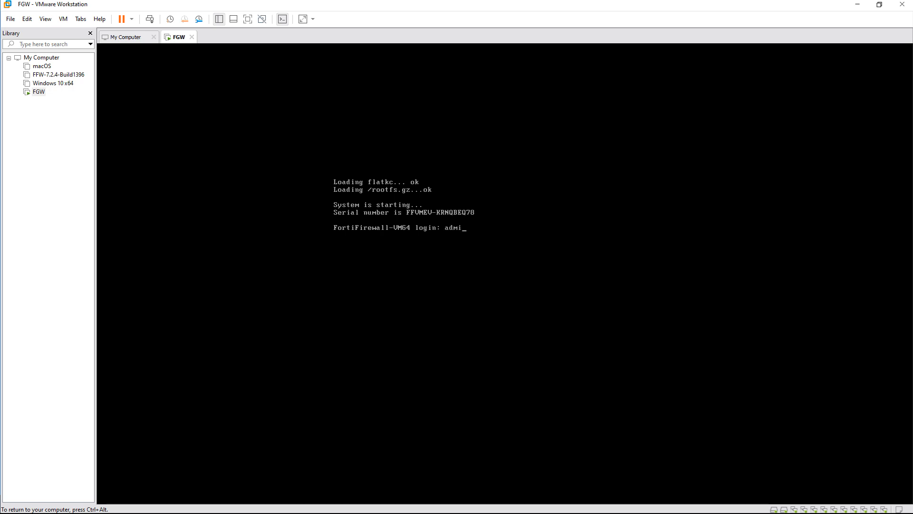
key("Return")
key("Return")
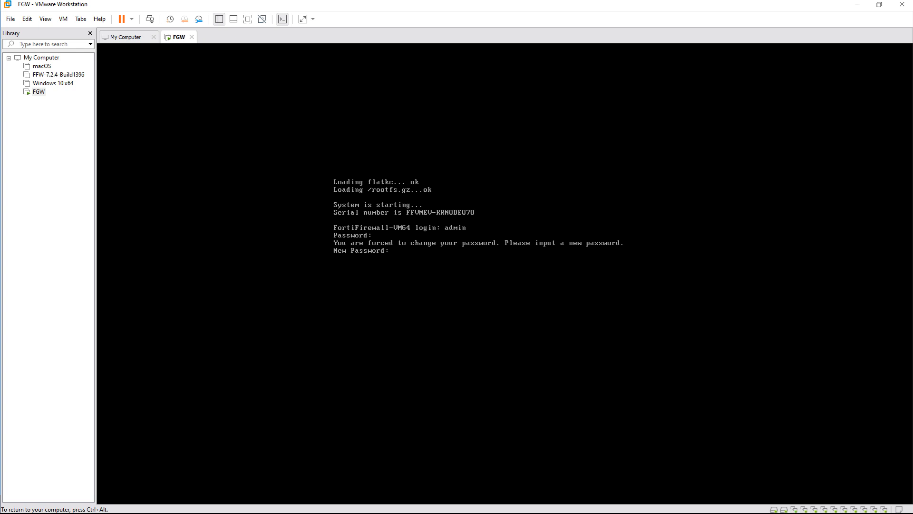
key("Return")
key("Return")
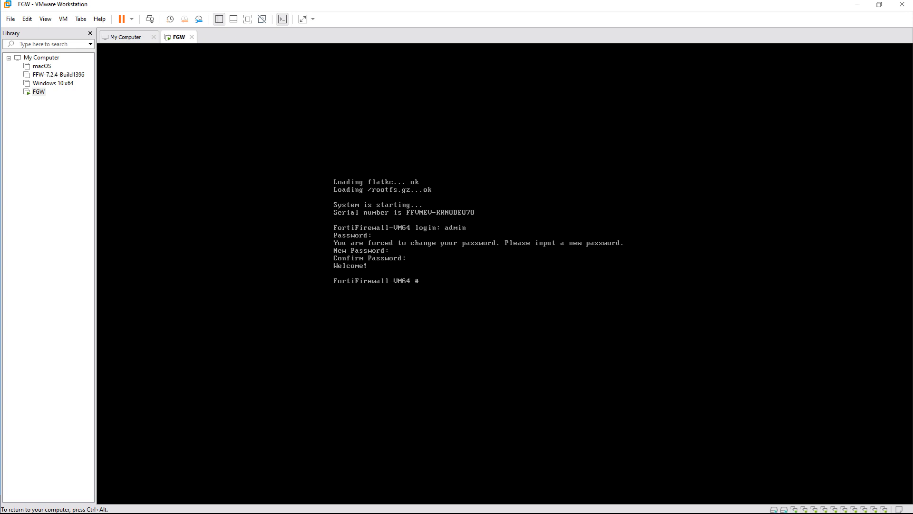